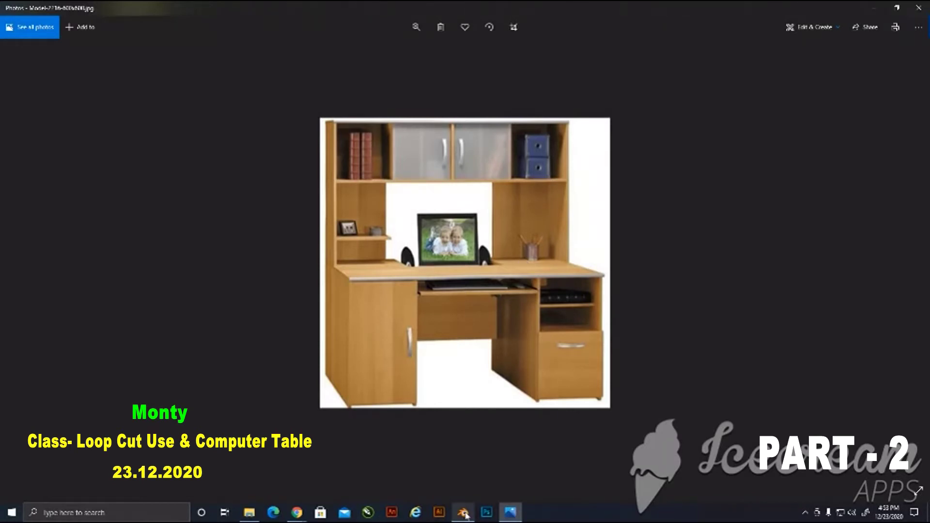
Switch to Blender and add a cube mesh at the origin of the scene.
left_click(463, 513)
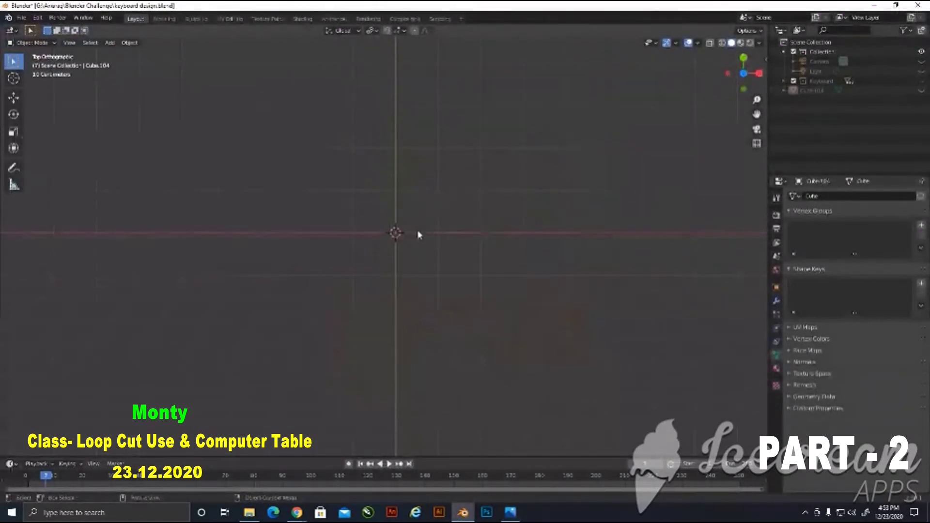
middle_click_drag(420, 204, 421, 244, "shift")
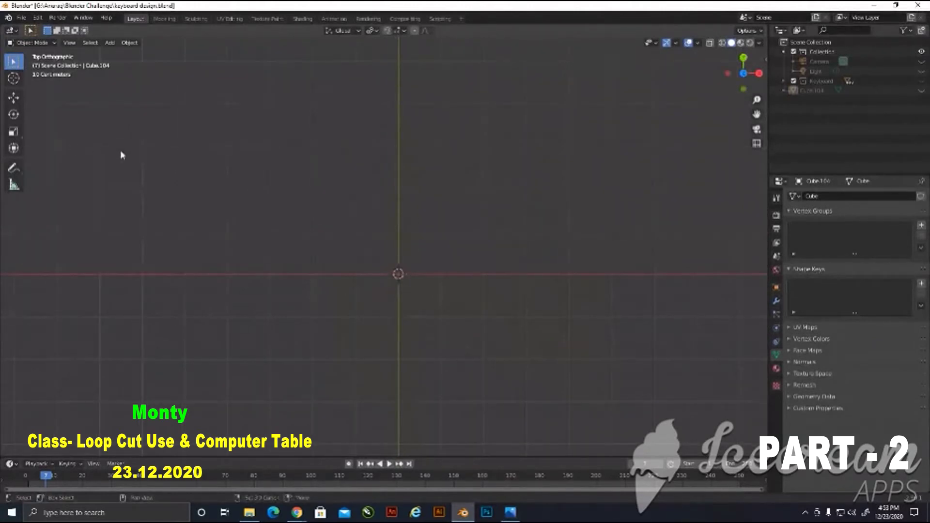
key("shift+a")
left_click(179, 160)
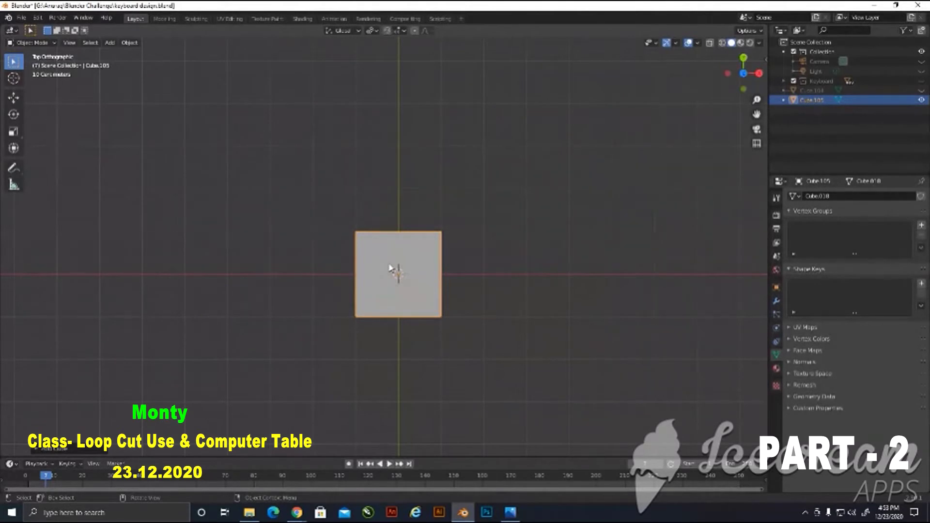
Scale the cube to about 2.85 along X and about 1.6 along Y to form the tabletop's outline.
key("s")
key("x")
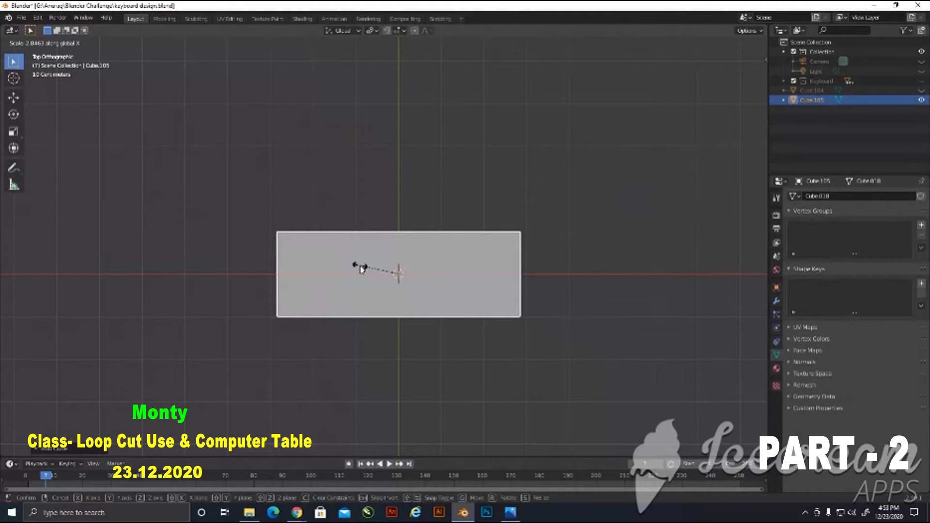
left_click(361, 270)
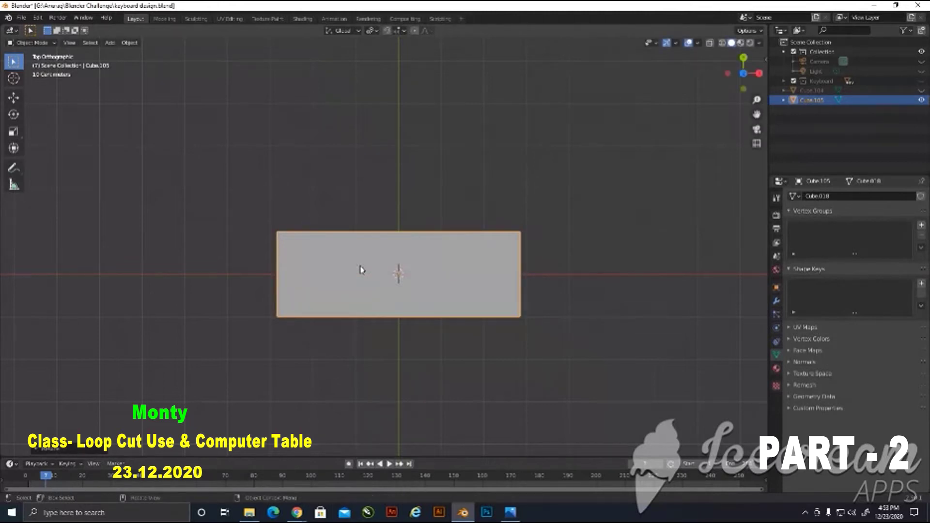
key("s")
key("y")
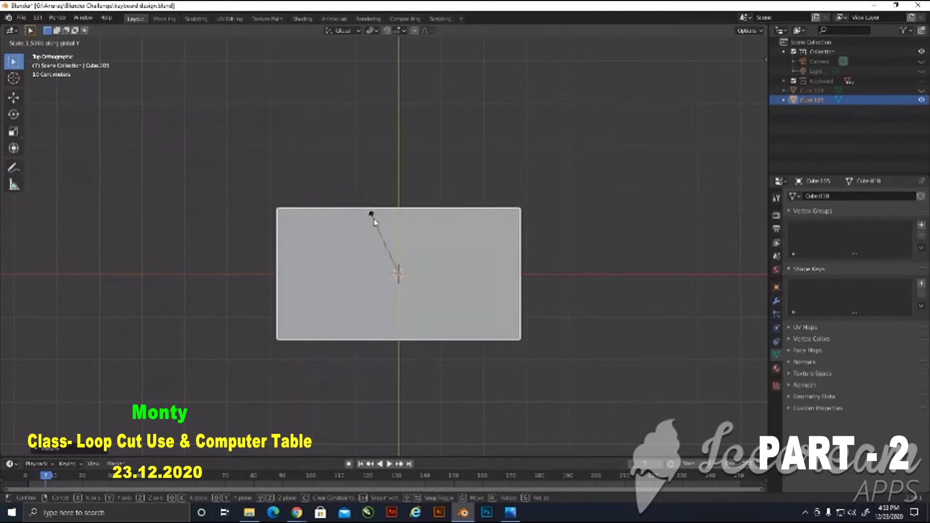
left_click(374, 216)
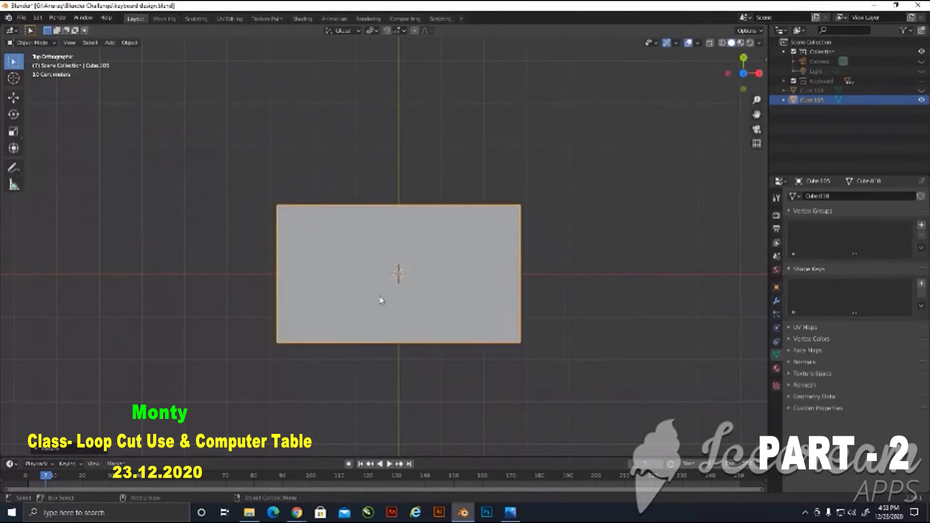
Flatten the block into a thin tabletop slab by scaling it to about 0.04 along Z.
middle_click_drag(380, 276, 413, 192)
key("s")
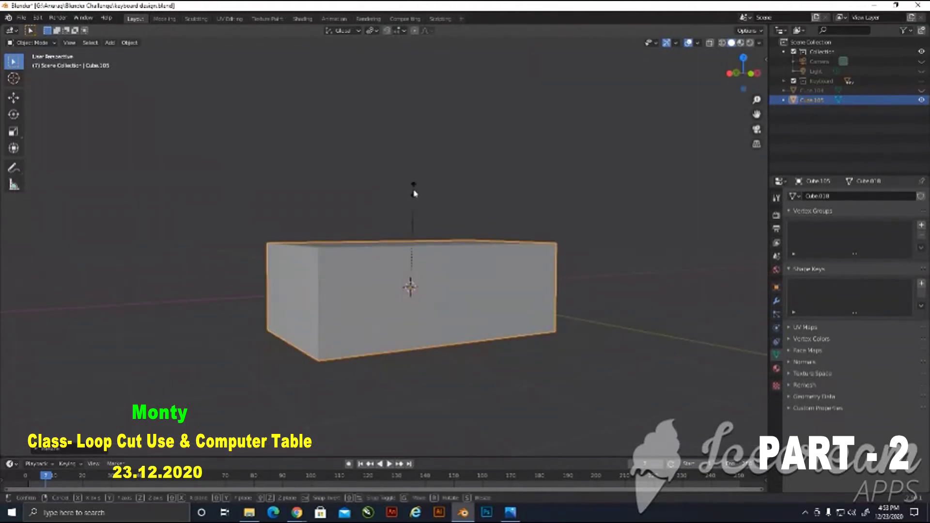
key("z")
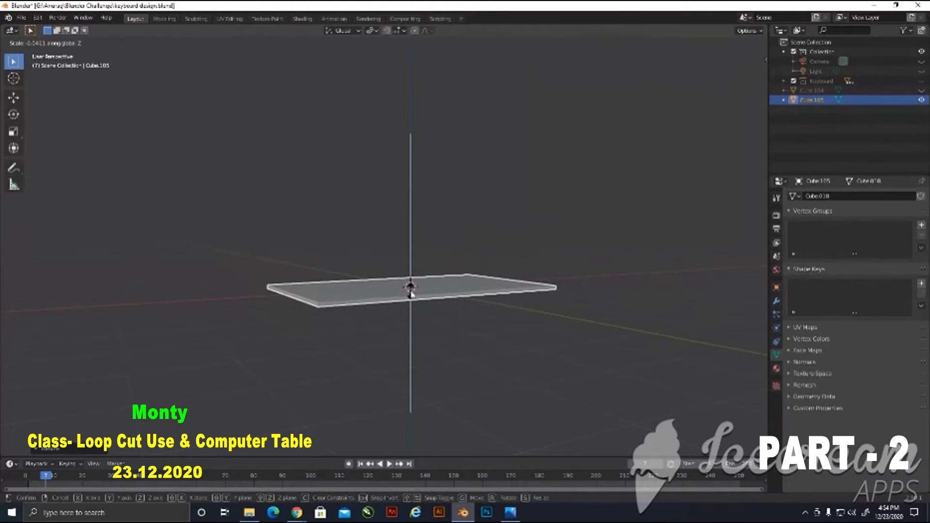
left_click(410, 293)
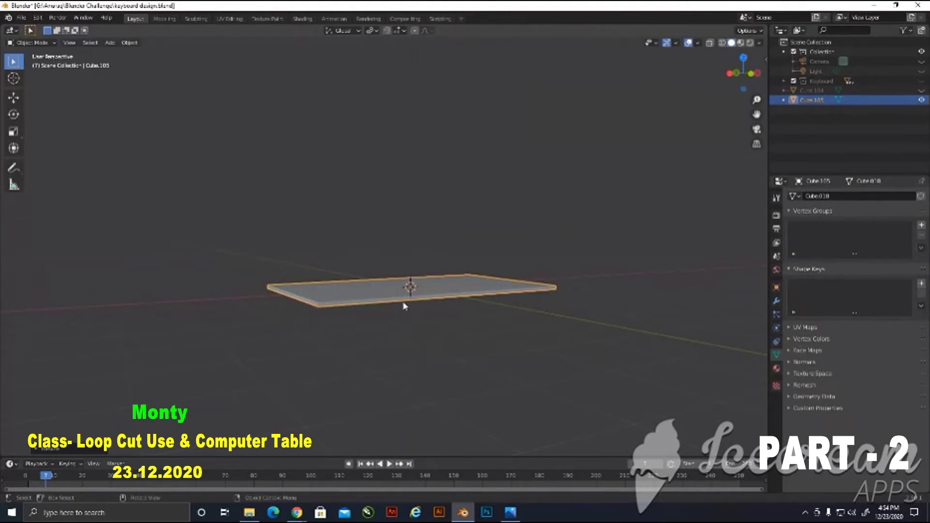
Raise the tabletop slab about 2.64 m along the Z axis.
key("g")
key("z")
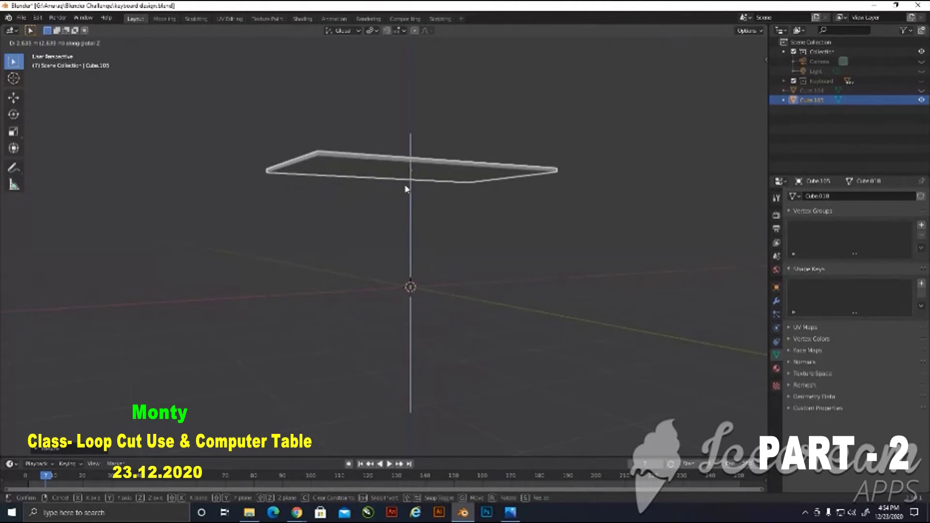
left_click(406, 190)
mouse_move(405, 234)
middle_mouse_down()
mouse_move(335, 263)
mouse_move(285, 248)
mouse_move(409, 254)
mouse_move(494, 239)
mouse_move(417, 234)
middle_mouse_up()
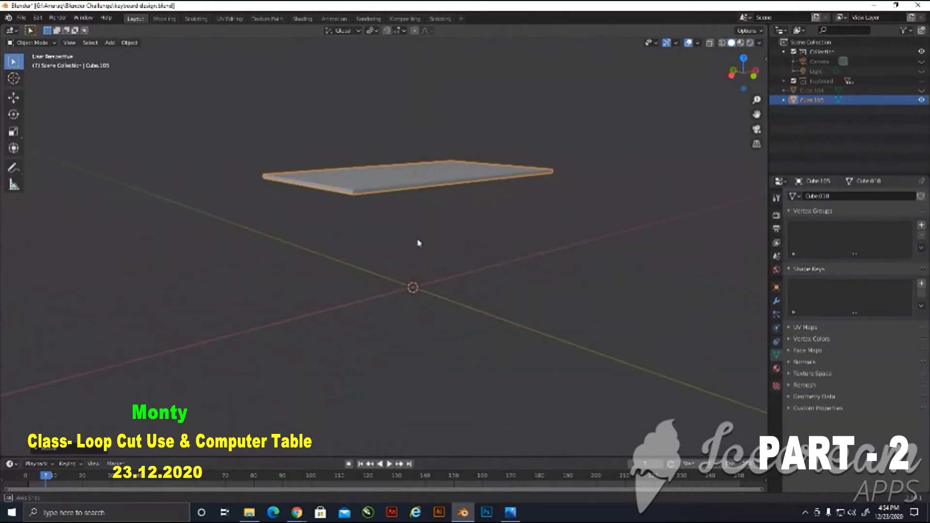
Consult the desk reference photo and add two loop cuts across the tabletop in Edit Mode, one toward each short end.
left_click(515, 517)
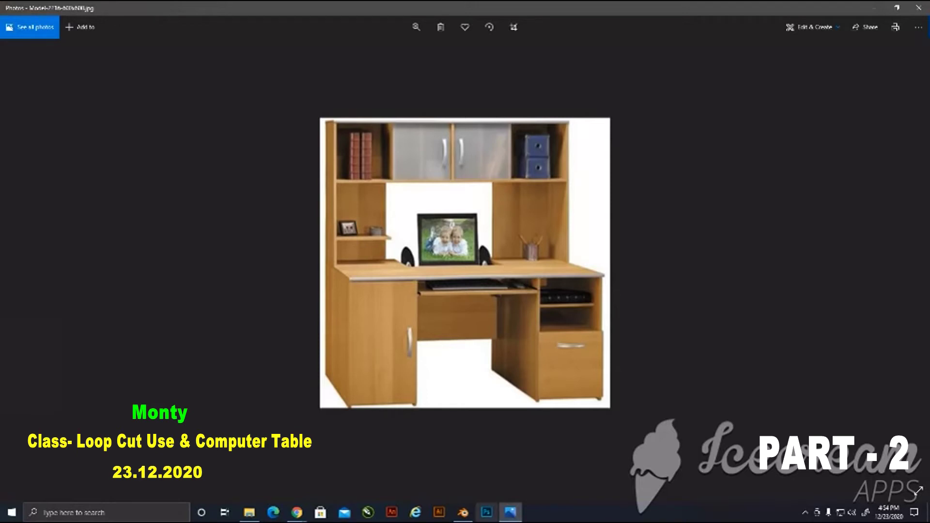
left_click(462, 512)
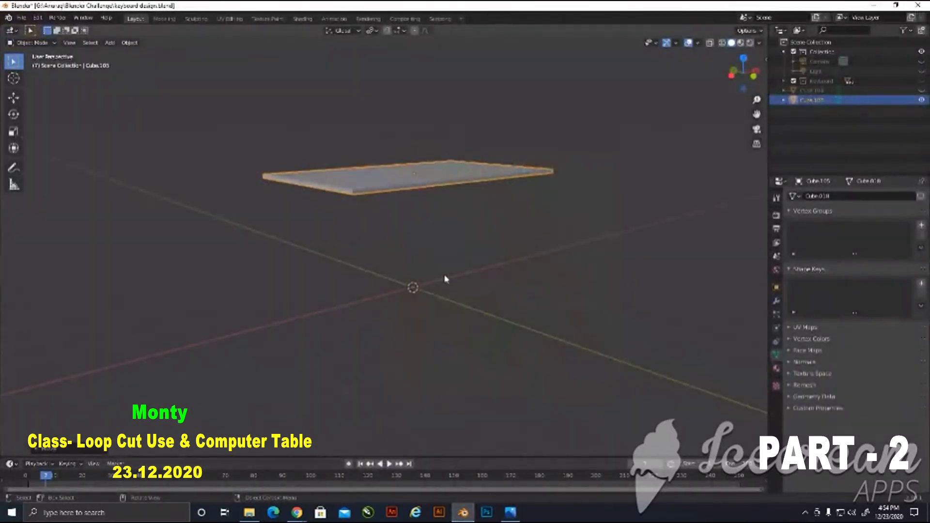
key("KP_7")
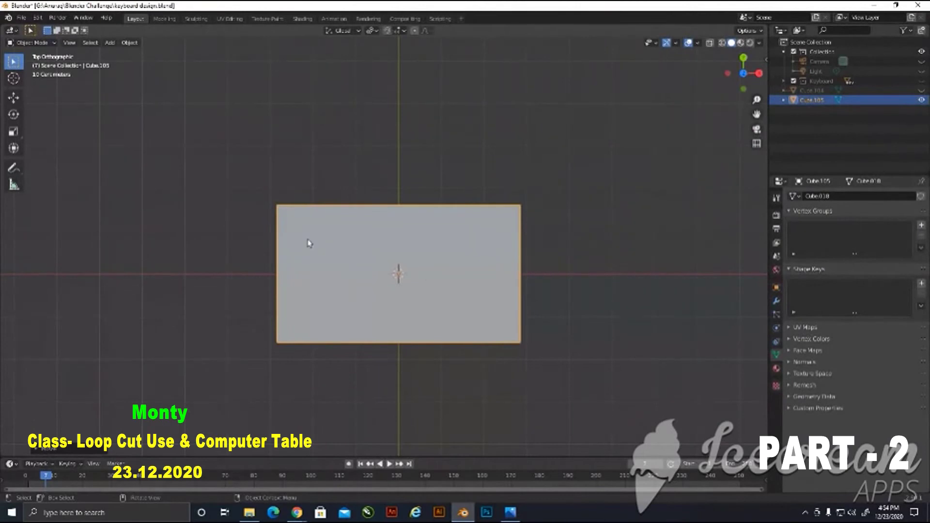
key("Tab")
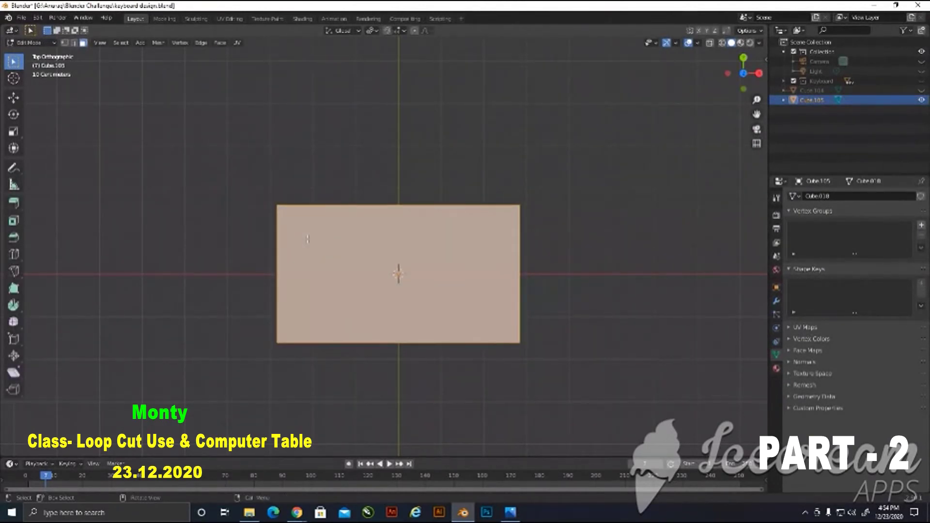
left_click(13, 254)
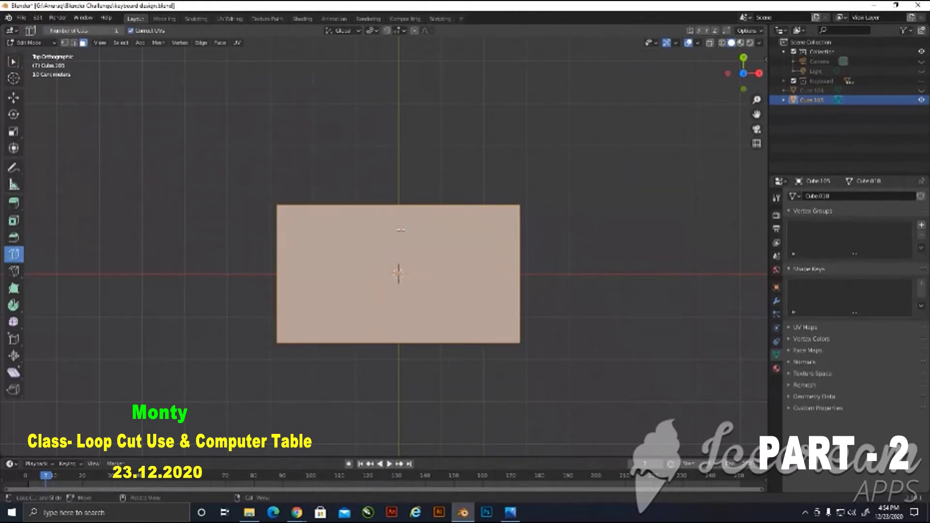
left_click_drag(400, 218, 338, 225)
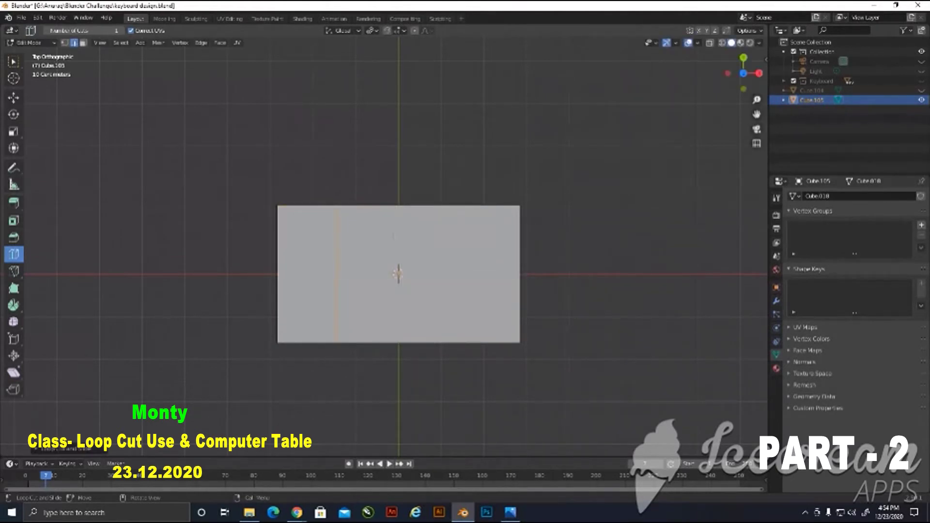
left_click_drag(425, 212, 453, 225)
Extrude the two outer faces on the tabletop's underside about 2.3 m downward to form the leg blocks.
middle_click_drag(398, 319, 415, 184)
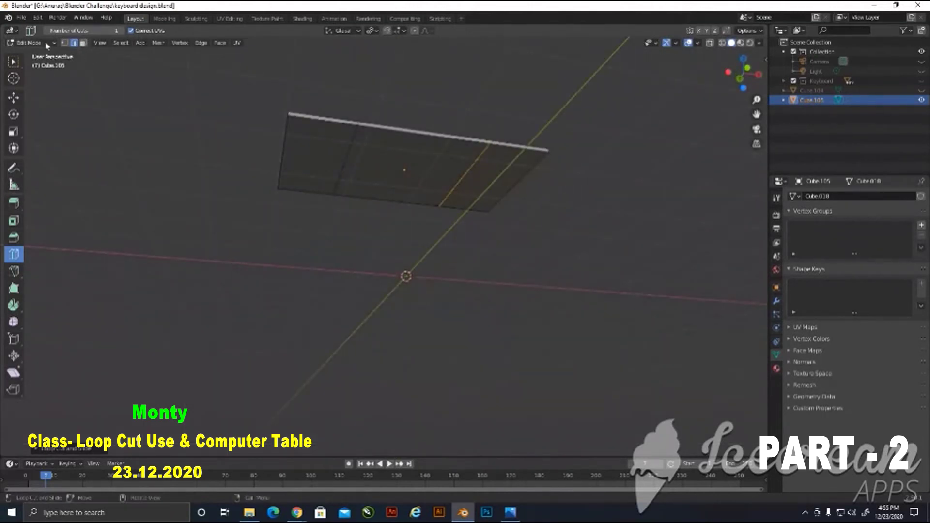
left_click(18, 62)
left_click(83, 43)
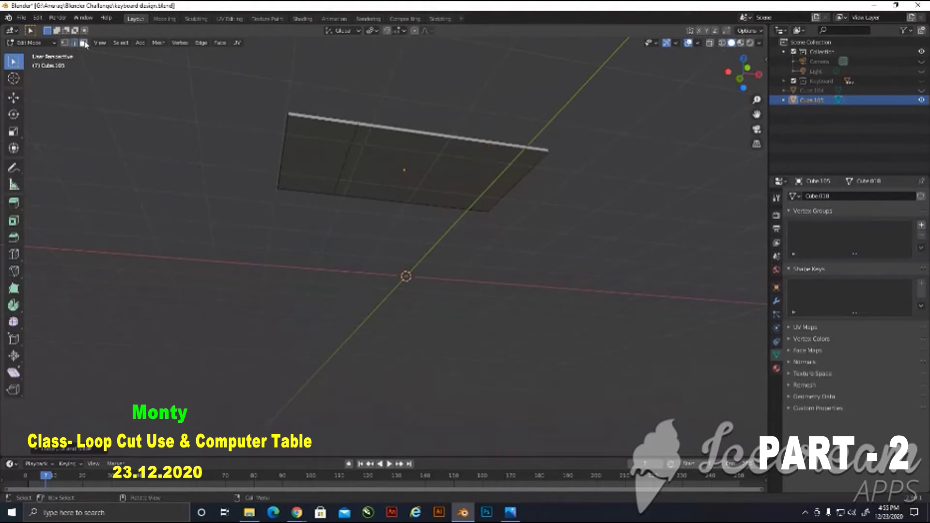
left_click(322, 162)
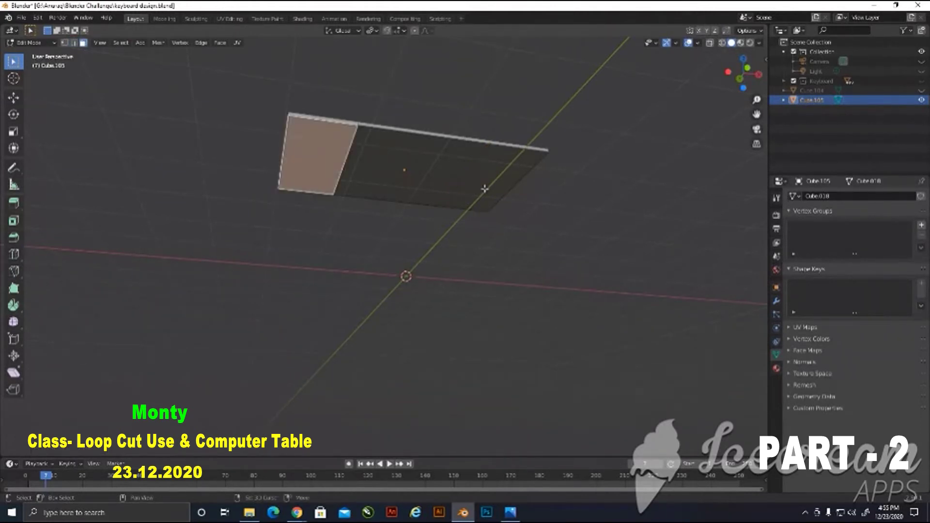
left_click(485, 189, "shift")
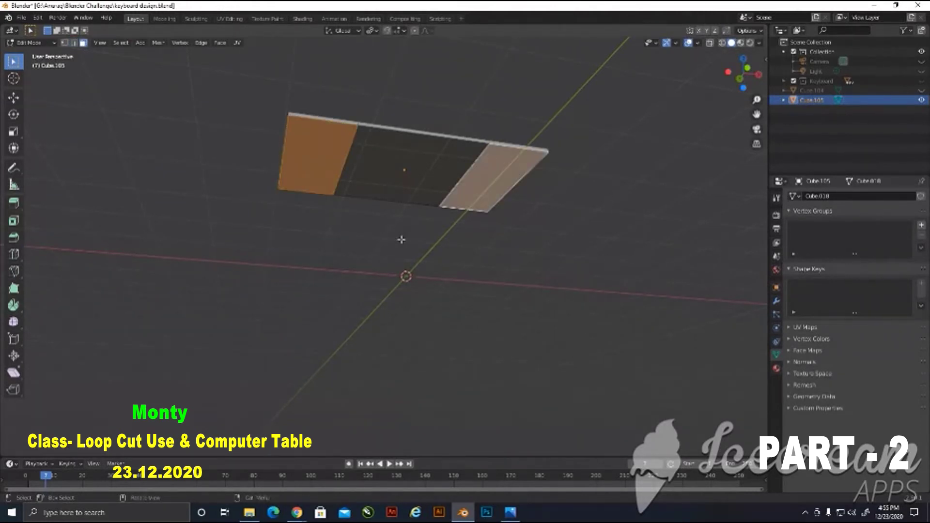
middle_click_drag(406, 204, 395, 257)
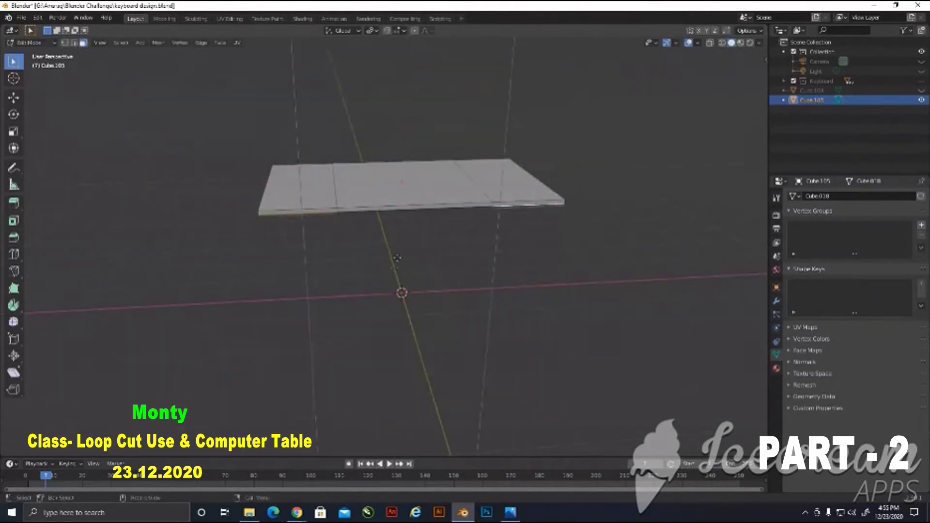
key("e")
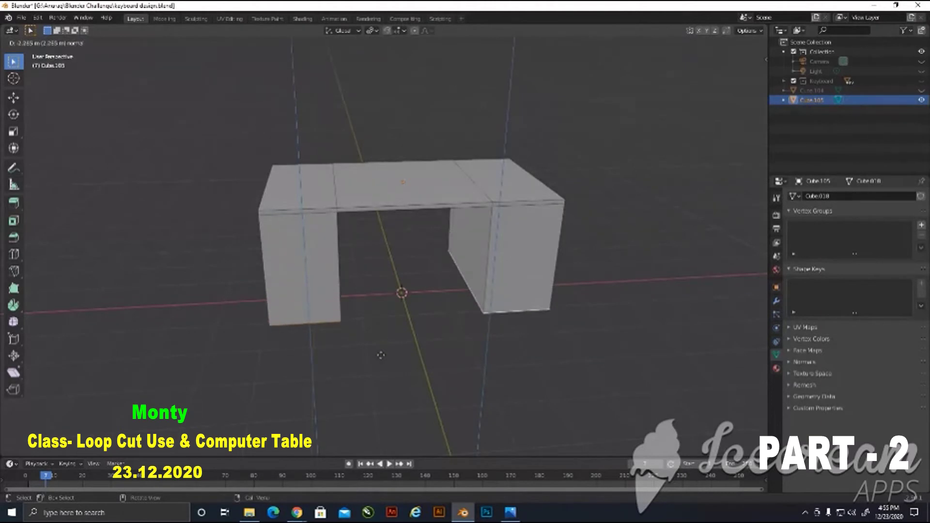
left_click(381, 357)
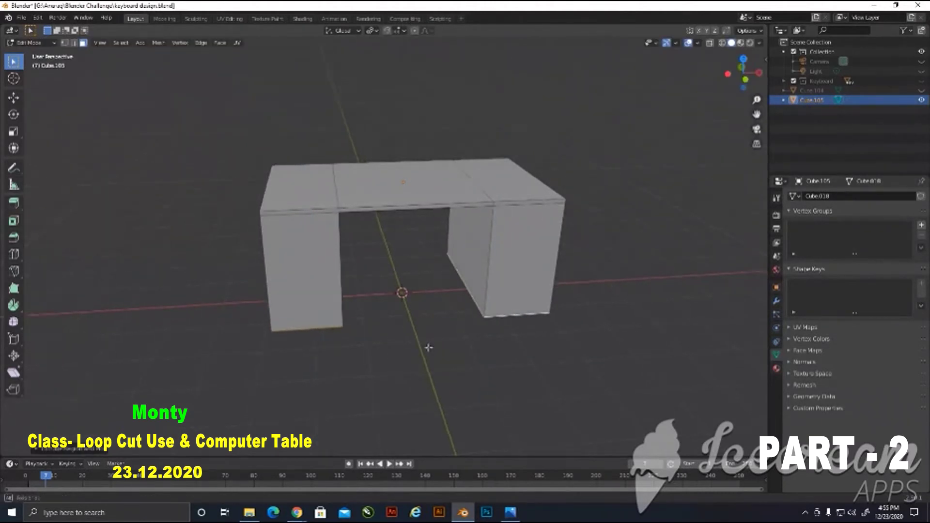
Consult the reference photo again and add front-to-back loop cuts close to both side edges of each leg block.
key("KP_3")
key("alt+Tab")
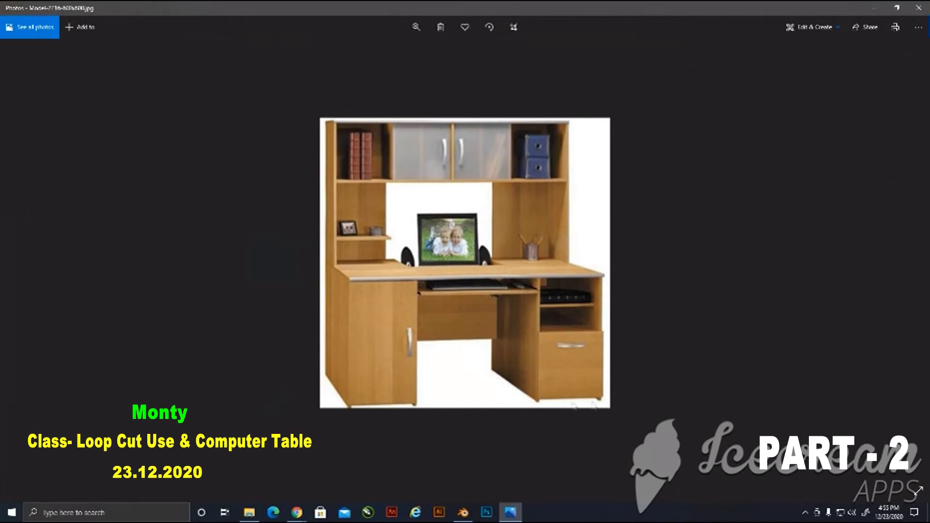
left_click(463, 513)
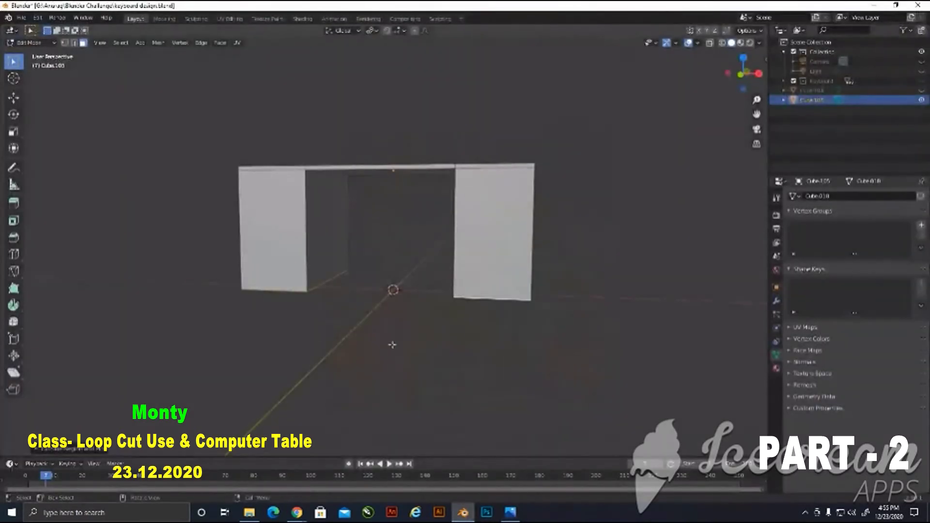
middle_click_drag(355, 333, 336, 236)
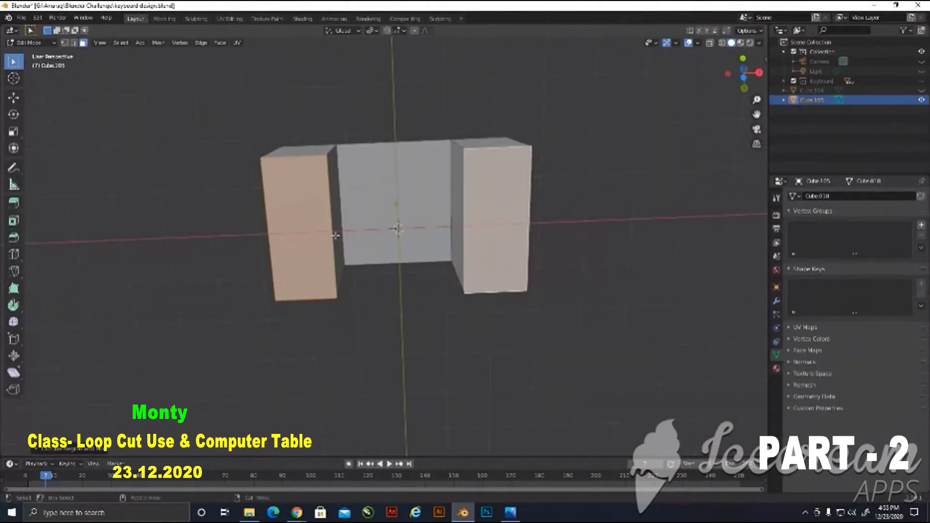
left_click(13, 258)
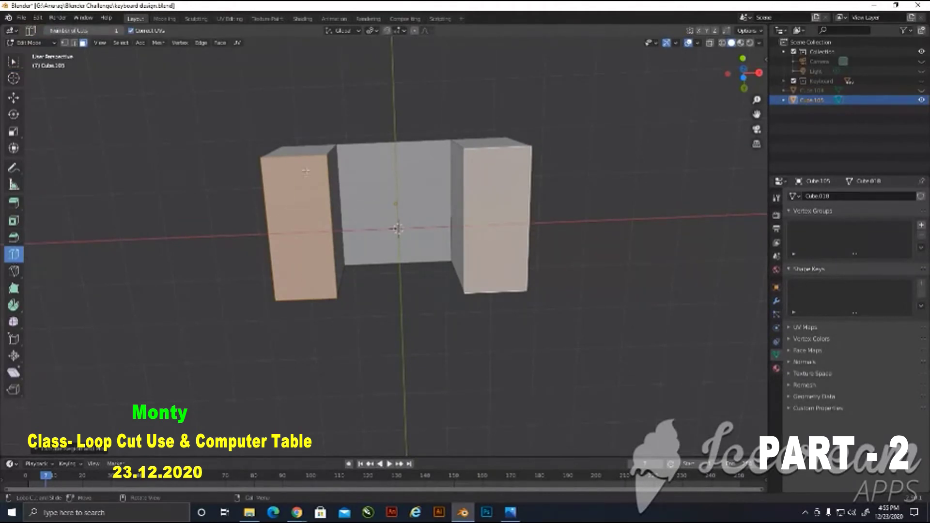
left_click_drag(294, 158, 276, 159)
left_click_drag(490, 155, 526, 154)
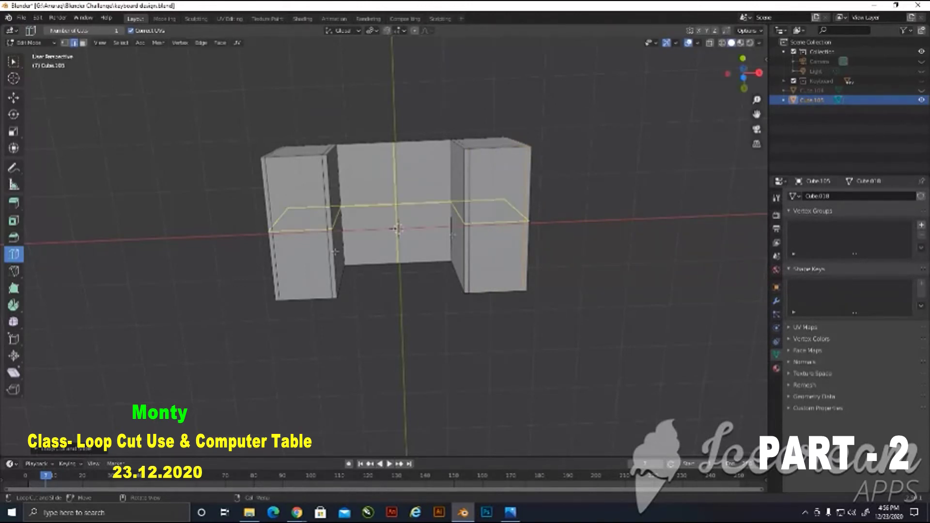
Extrude the four narrow side strips on the undersides of both leg blocks about 0.11 m downward as feet.
left_click(13, 61)
left_click(83, 43)
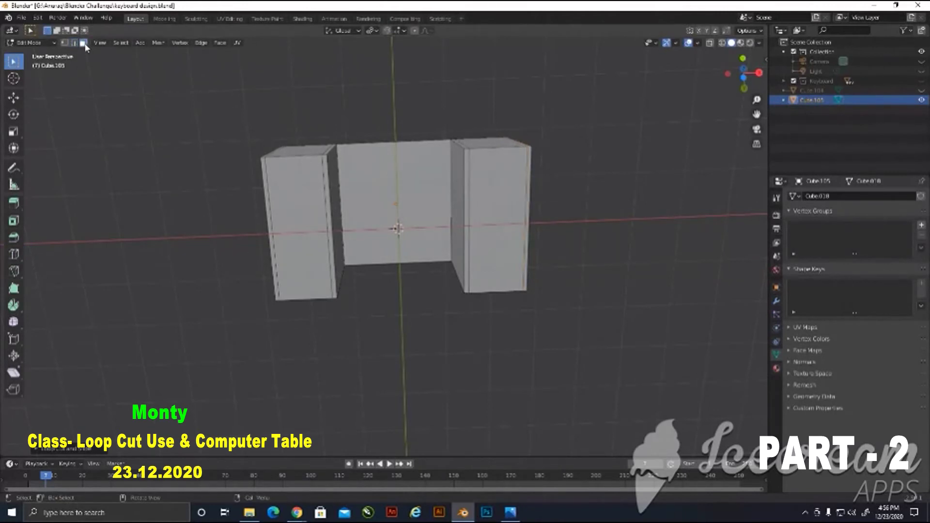
left_click(269, 218)
left_click(328, 226, "shift")
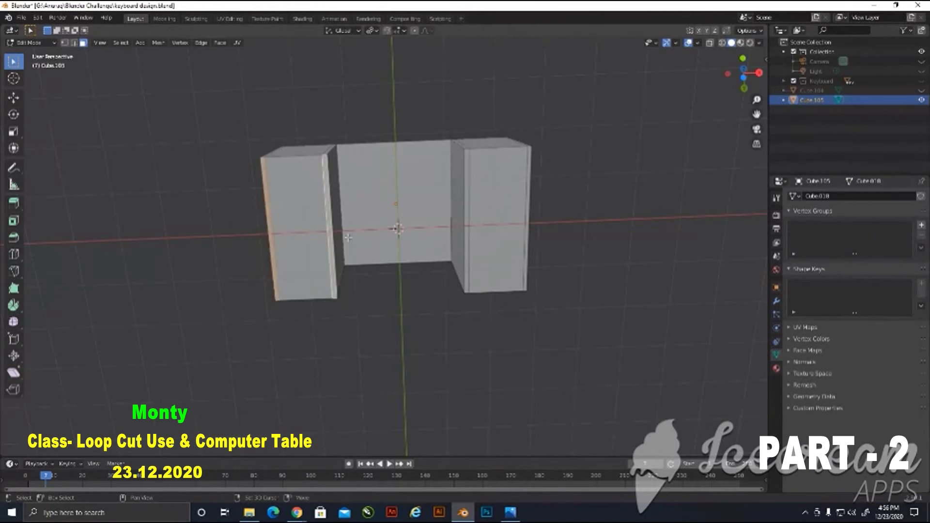
left_click(467, 240, "shift")
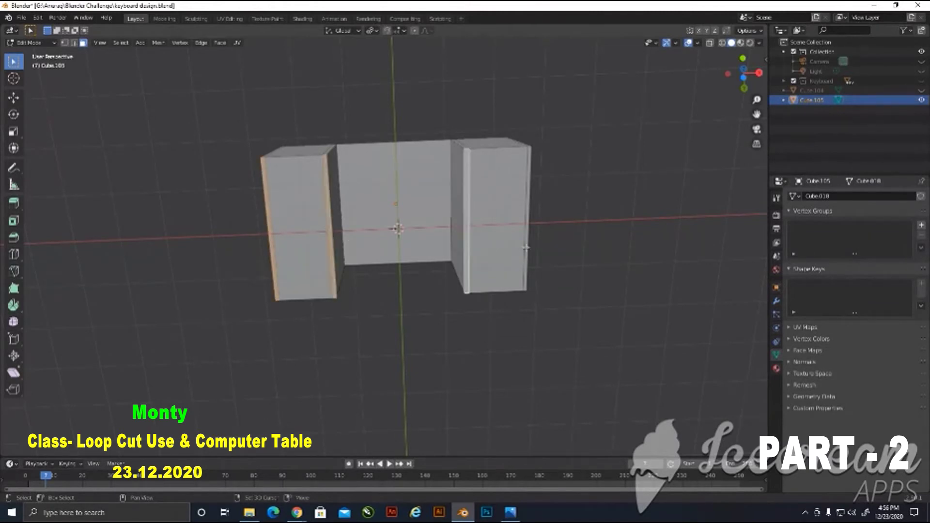
left_click(527, 247, "shift")
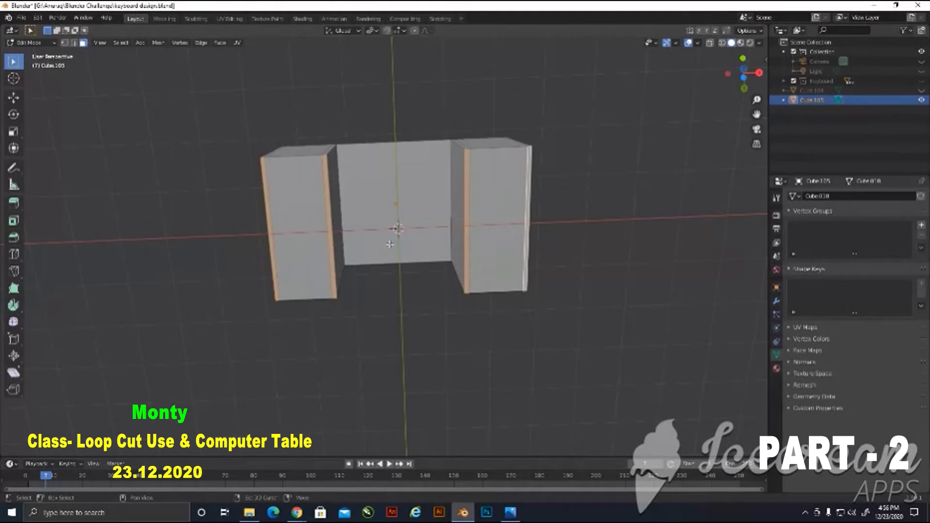
middle_click_drag(398, 269, 365, 378)
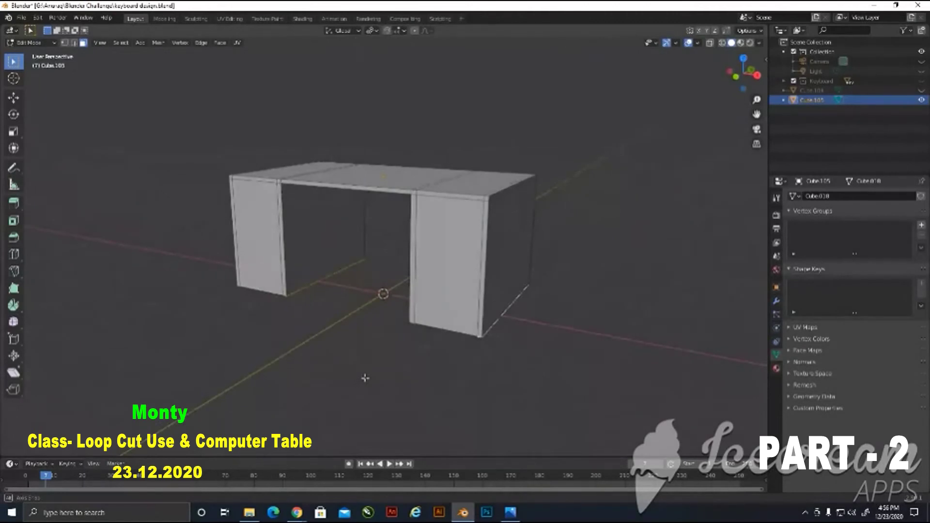
key("e")
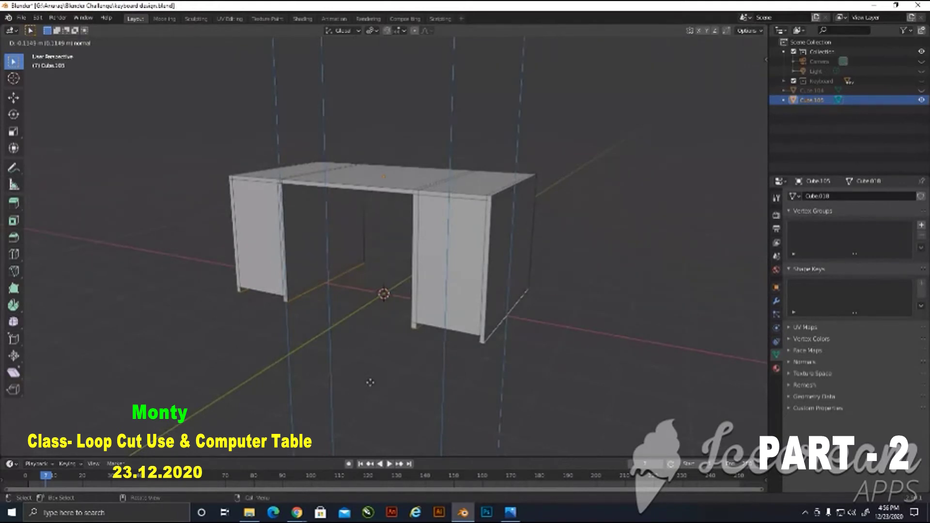
left_click(369, 385)
Consult the desk reference photo and add a loop cut across the tabletop and both leg blocks, close to the back edge.
middle_click_drag(361, 406, 425, 394)
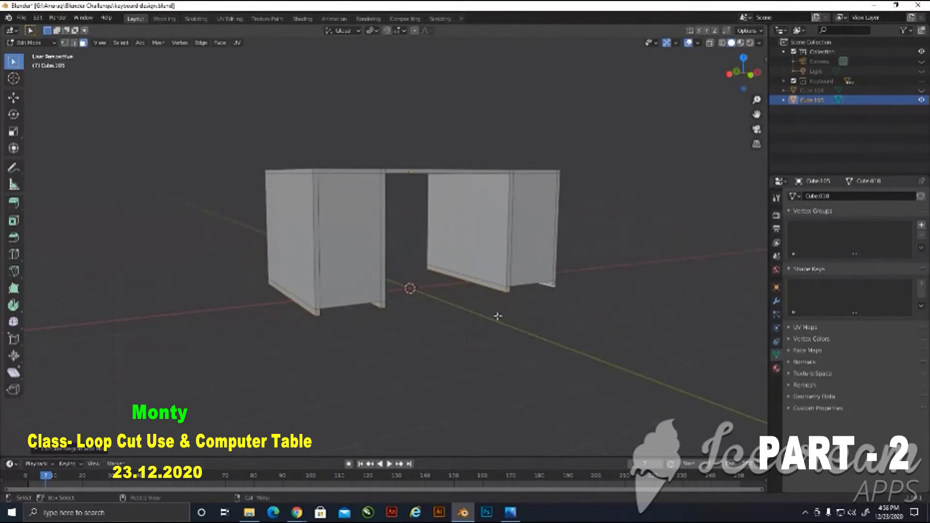
key("alt+Tab")
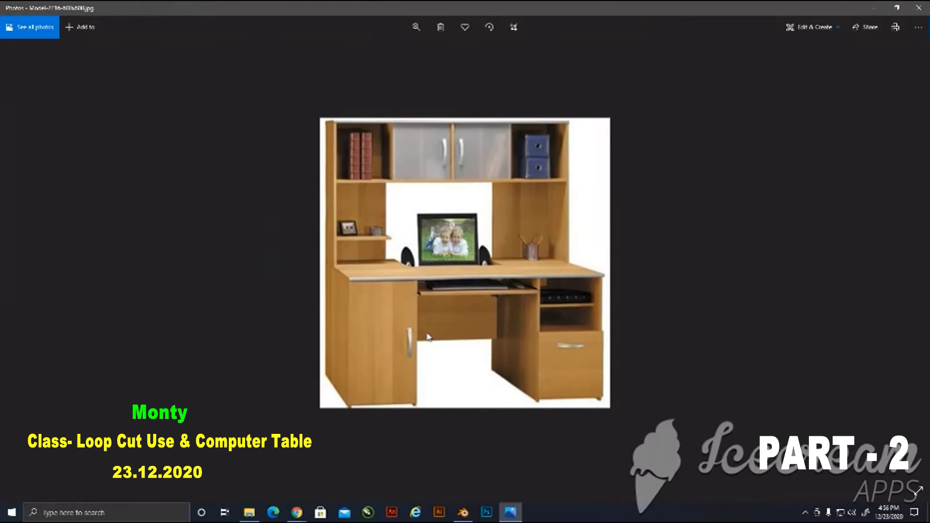
left_click(471, 514)
middle_click_drag(399, 270, 262, 273)
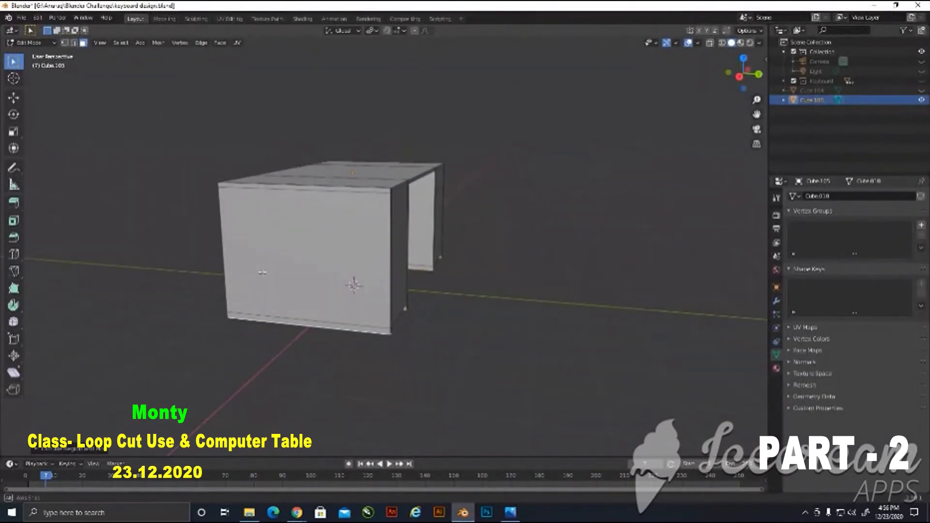
middle_click_drag(424, 242, 374, 307)
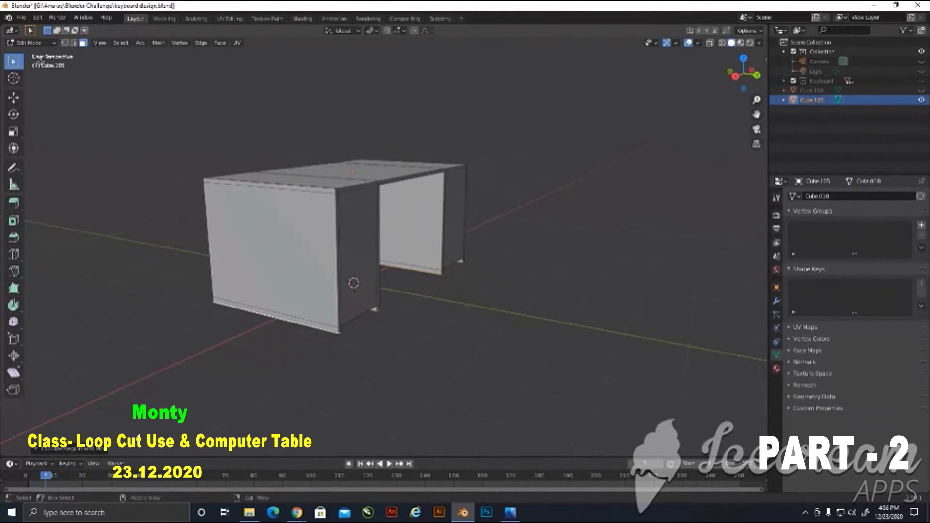
left_click(14, 255)
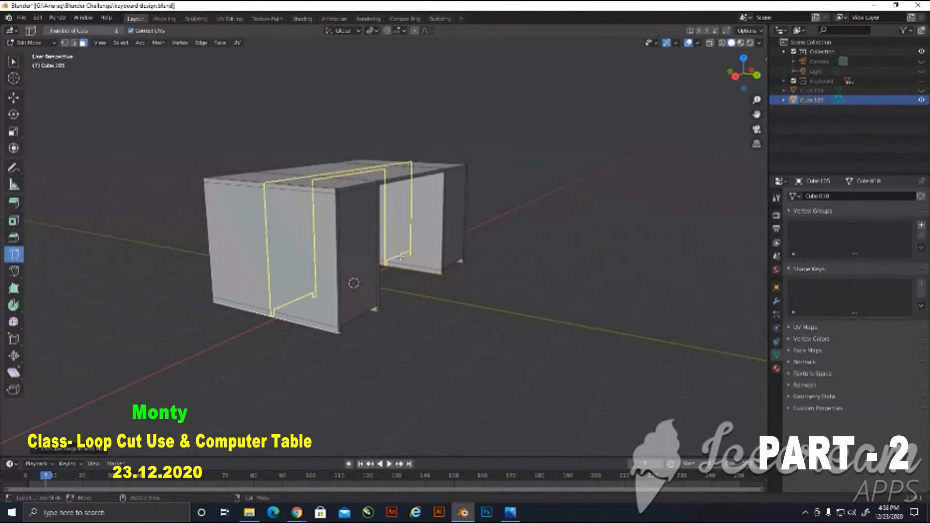
left_click_drag(391, 261, 442, 271)
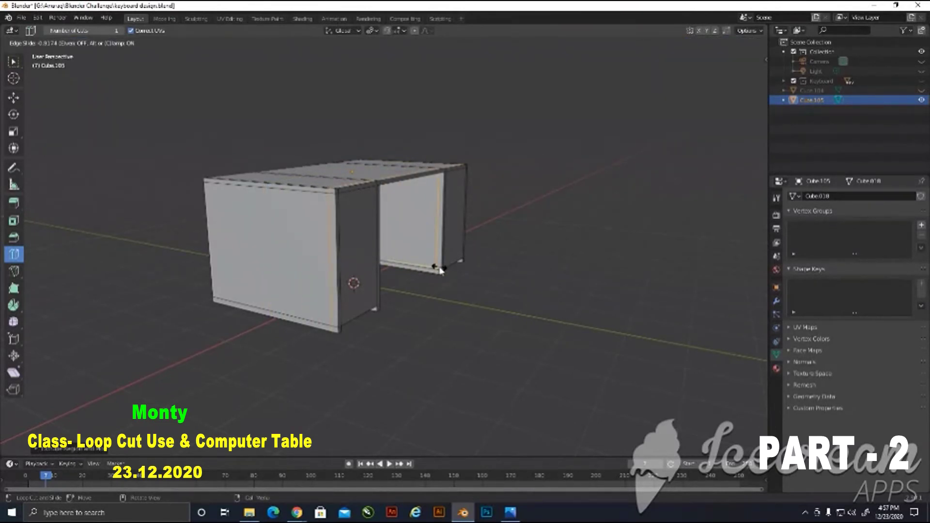
left_click_drag(441, 269, 440, 270)
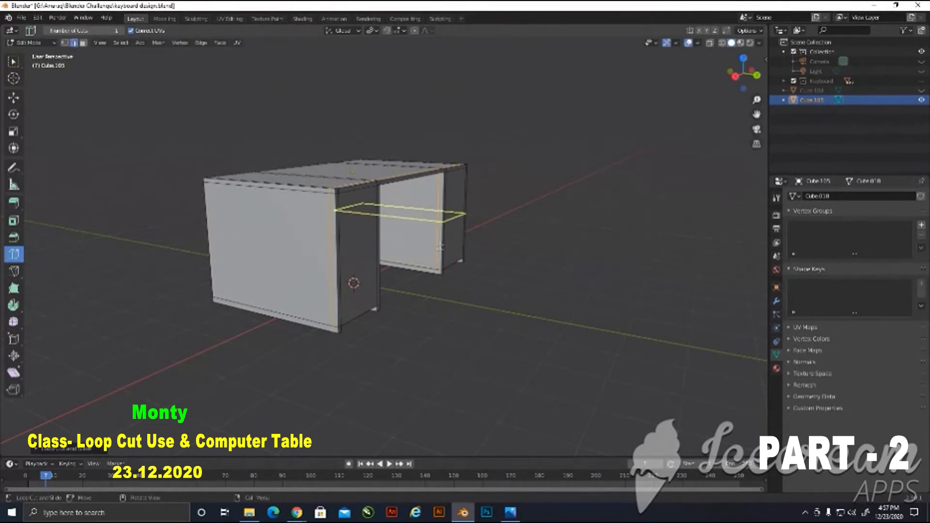
Check the reference photo for the back panel and add a horizontal loop cut slightly below mid-height around the left leg block.
scroll(441, 246, "up", 6)
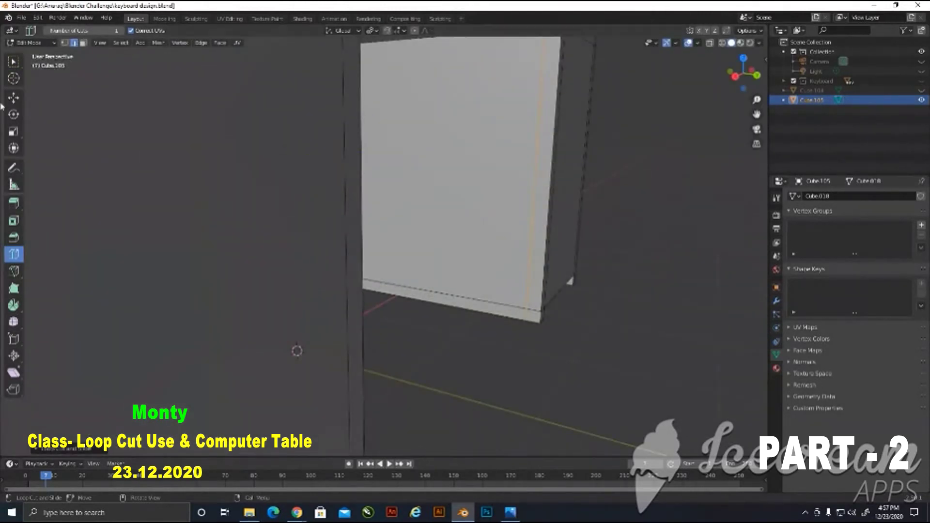
left_click(13, 61)
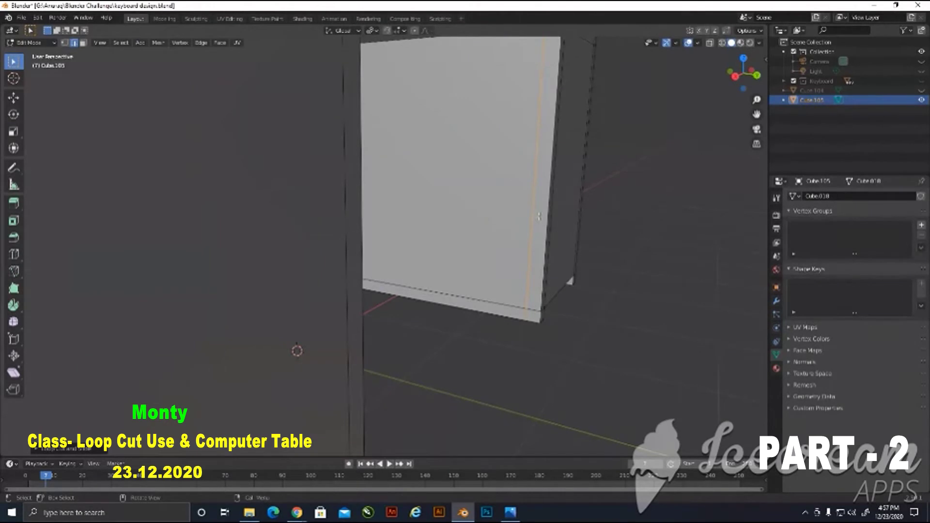
scroll(539, 216, "down", 2)
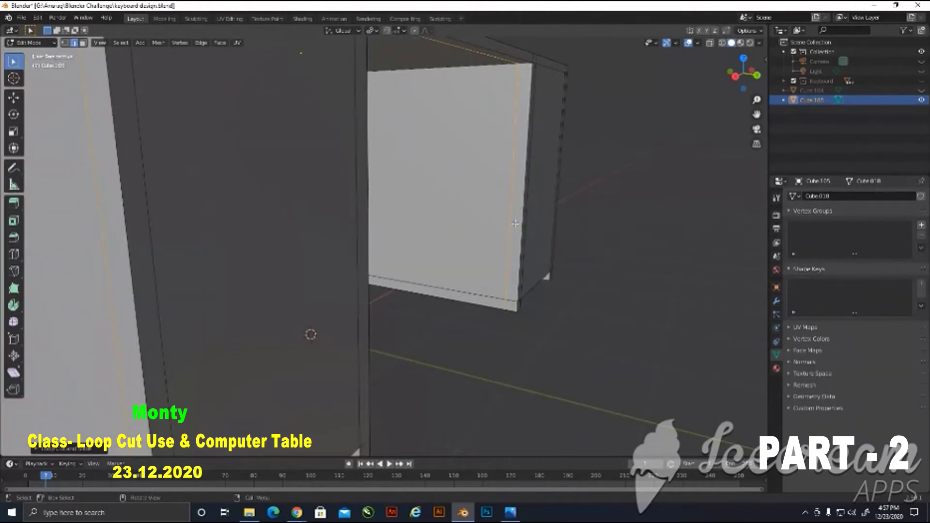
key("alt+Tab")
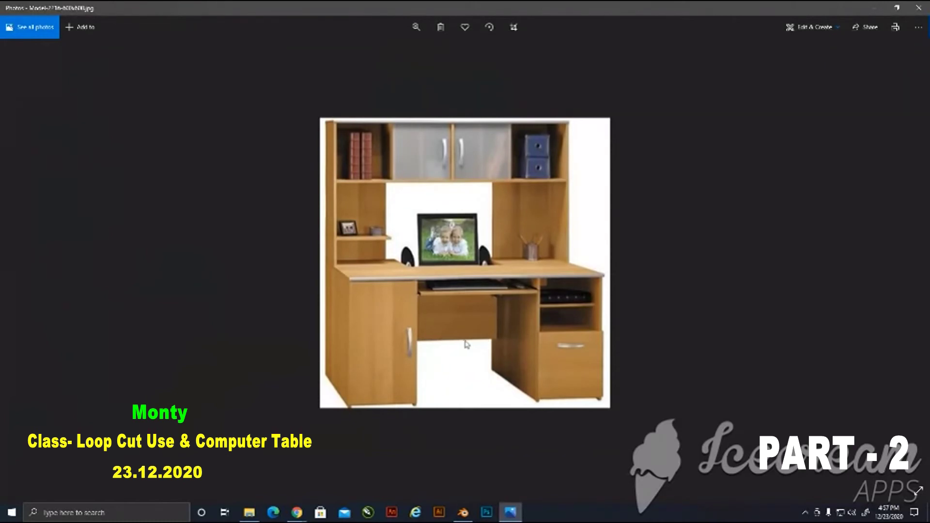
left_click(463, 512)
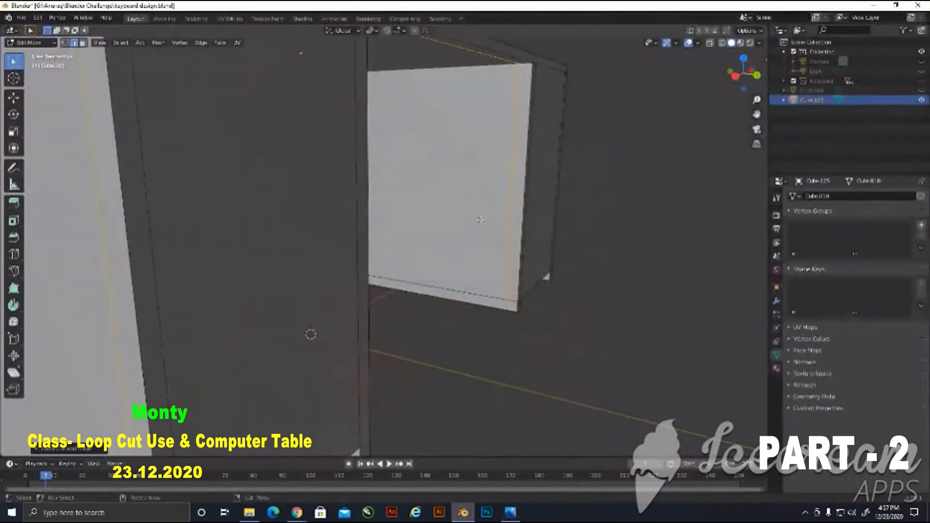
left_click(13, 254)
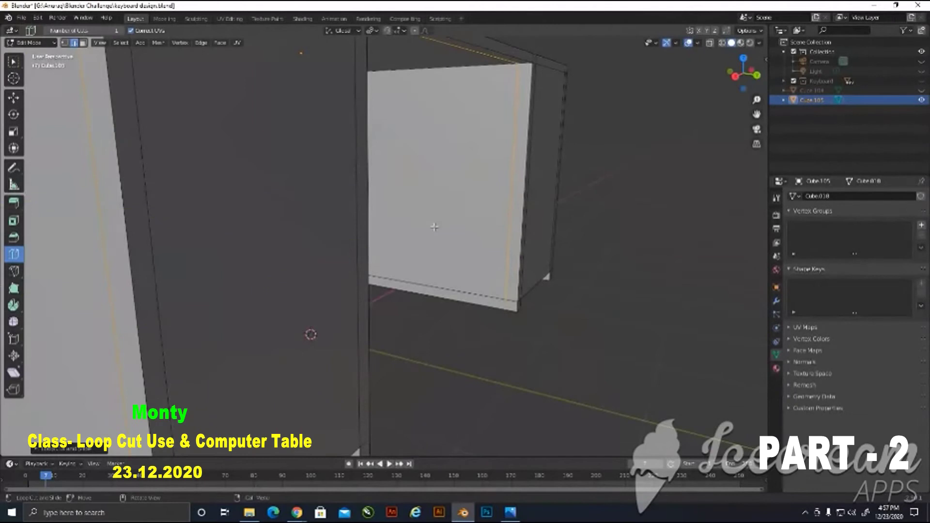
left_click_drag(515, 193, 510, 217)
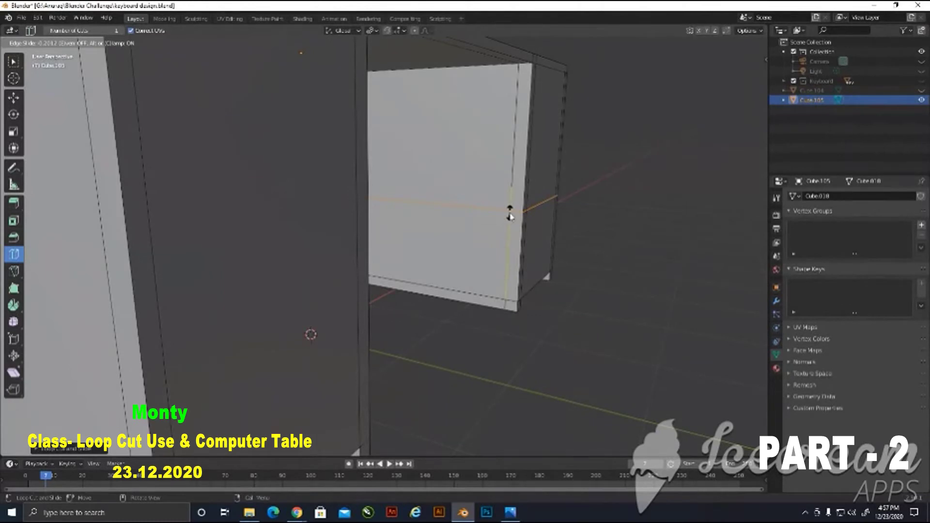
left_click_drag(510, 217, 509, 216)
Extrude the upper narrow back strip on the left leg block's inner side about 2.9 m to the opposite leg as a back panel.
key("w")
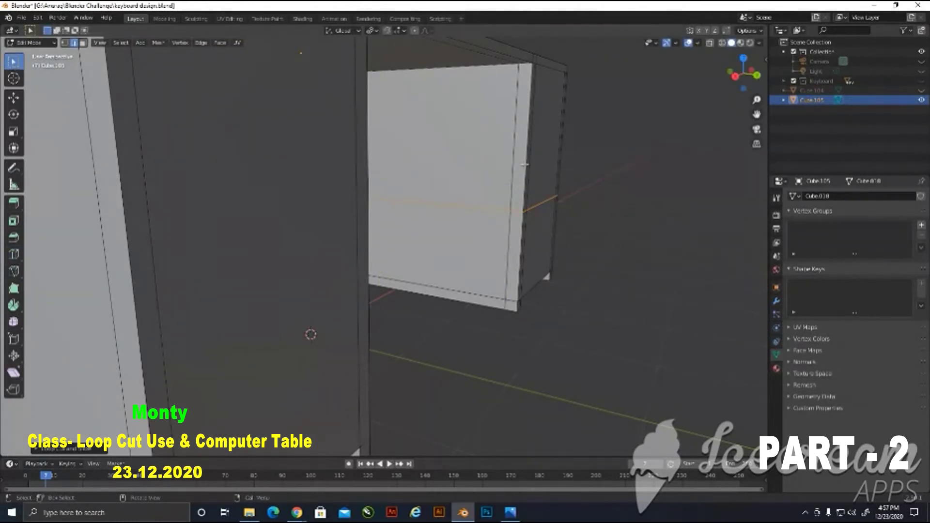
left_click(84, 44)
left_click(517, 191)
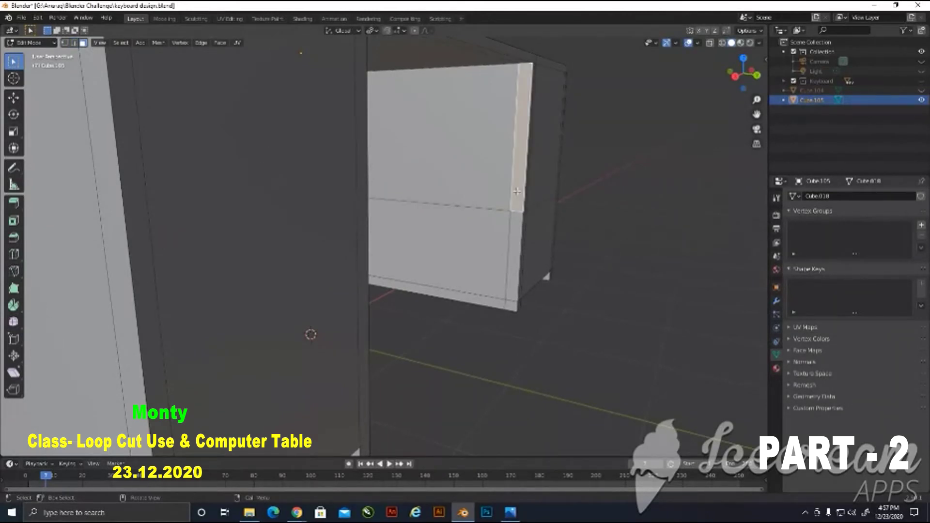
middle_click_drag(495, 244, 430, 248)
key("e")
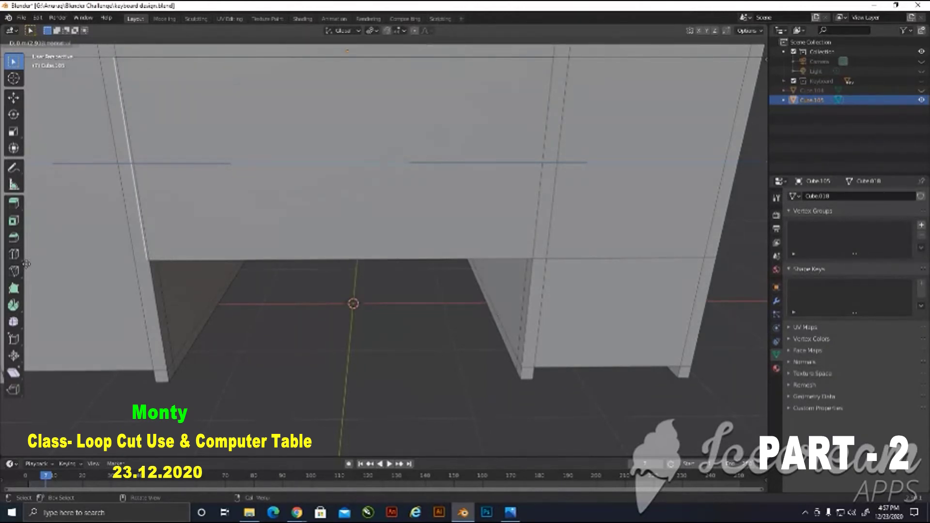
left_click(26, 264)
Compare the desk front with the reference photo and add a horizontal loop cut around the middle of the right leg block.
scroll(384, 290, "down", 5)
middle_click_drag(340, 291, 541, 285)
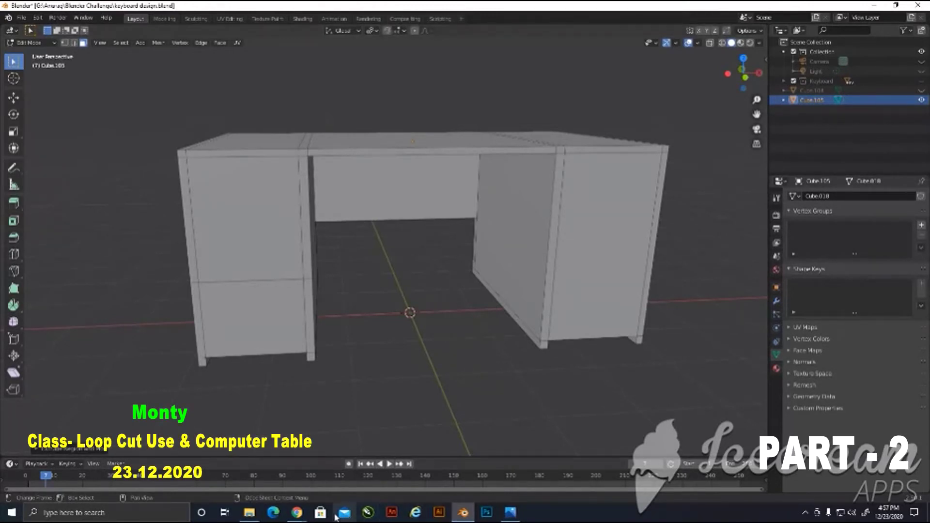
left_click(510, 512)
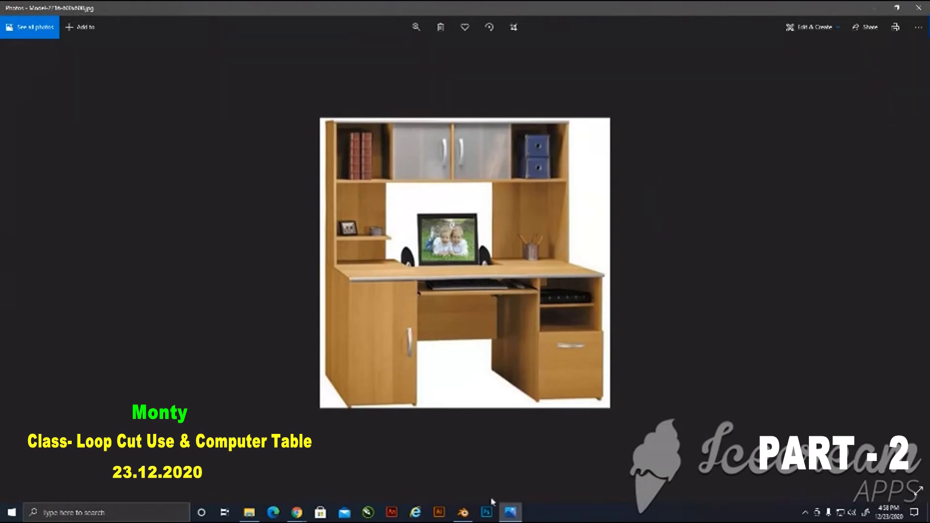
left_click(463, 512)
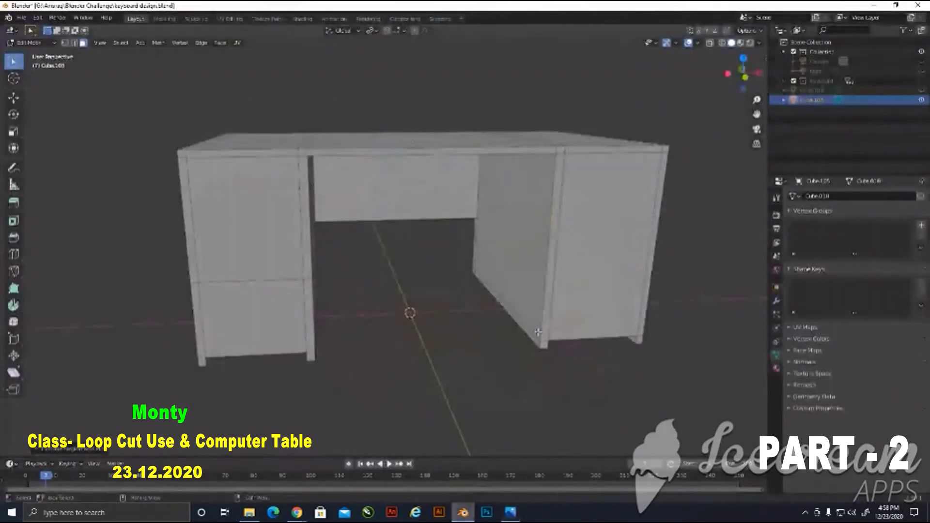
left_click(14, 254)
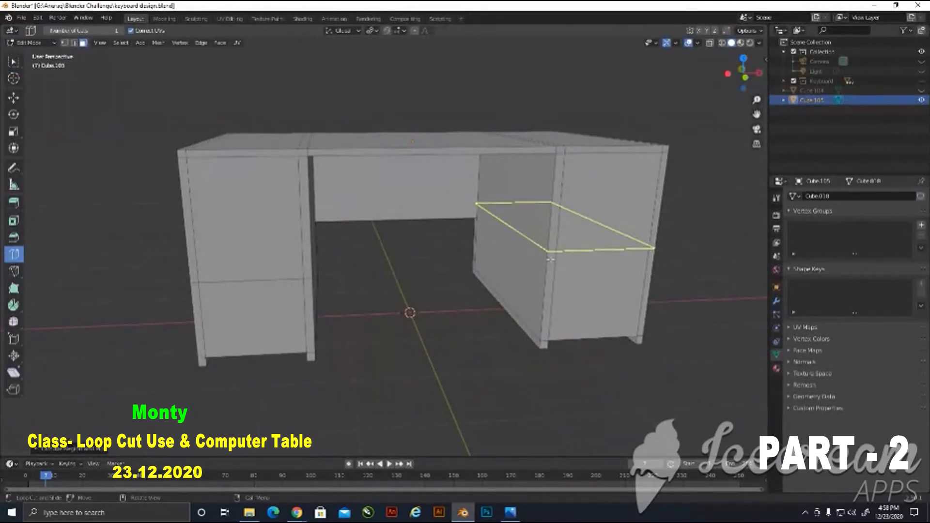
mouse_move(549, 252)
left_mouse_down()
mouse_move(545, 275)
mouse_move(551, 255)
left_mouse_up()
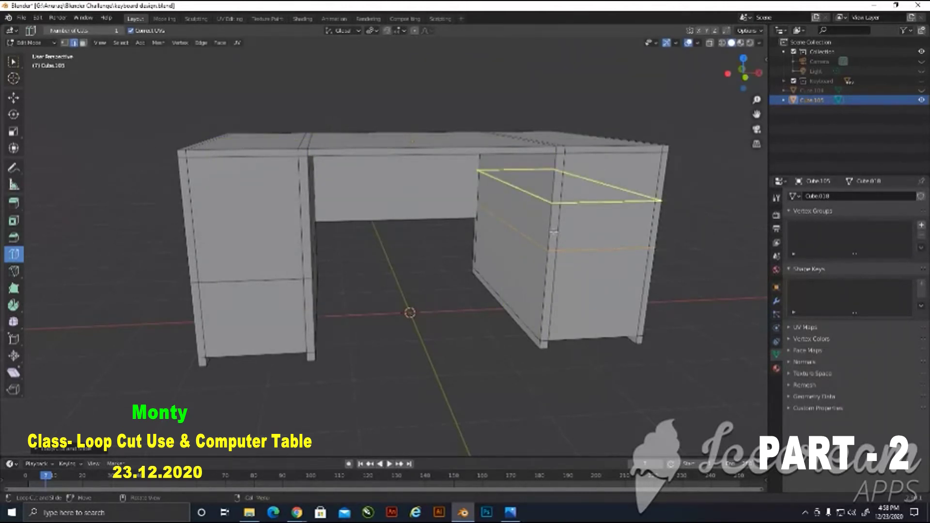
Try to extrude the upper front face of the right leg block inward to hollow out an open compartment.
left_click(14, 62)
left_click(83, 43)
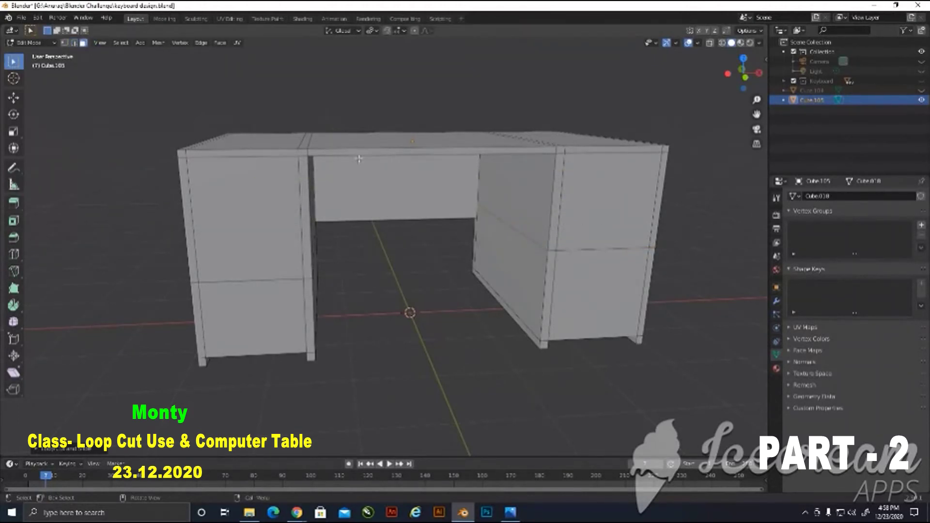
left_click(601, 217)
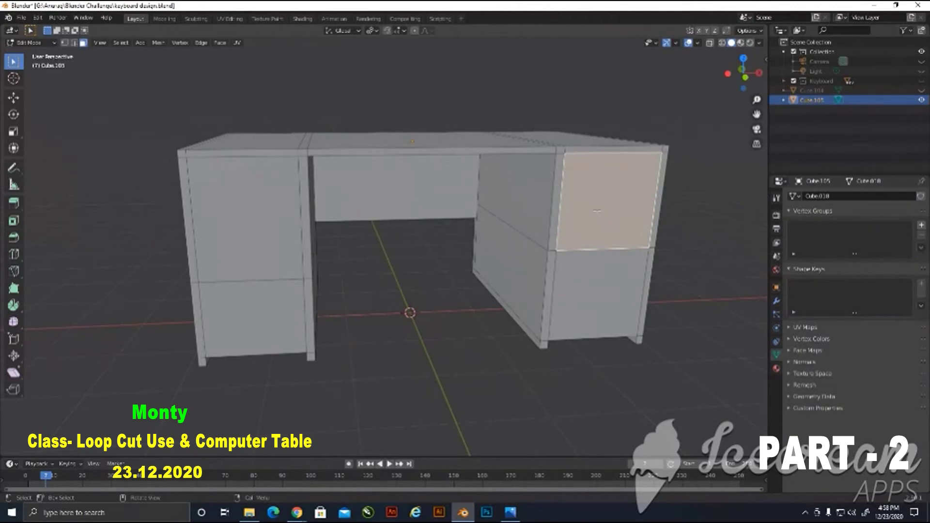
key("e")
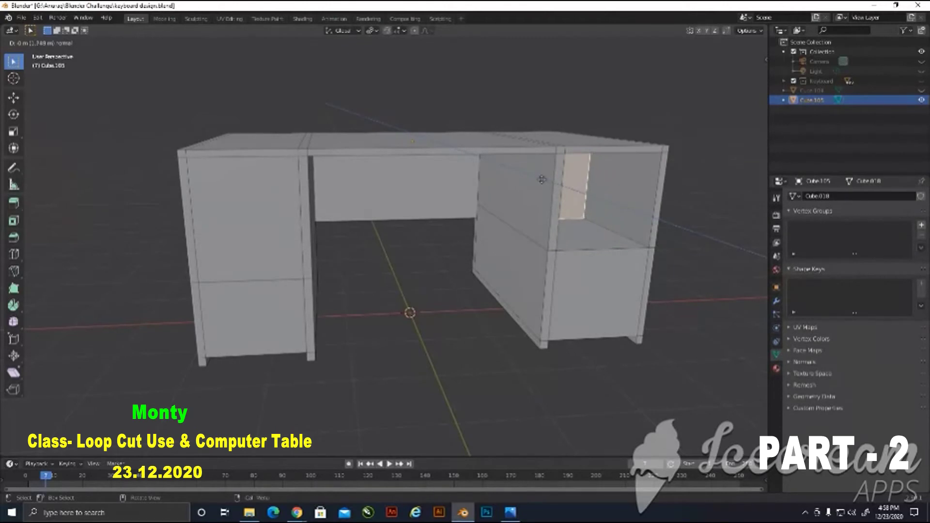
left_click(548, 194)
middle_click_drag(578, 246, 473, 212)
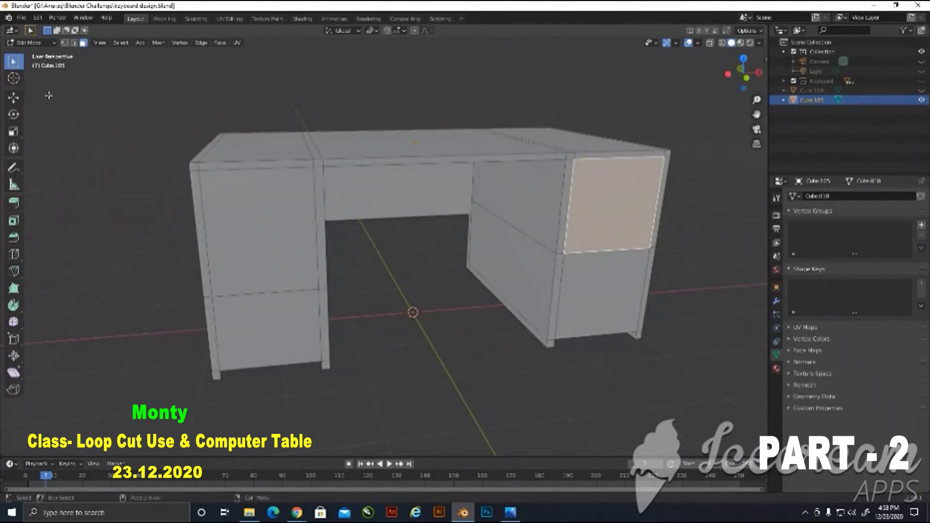
left_click(163, 186)
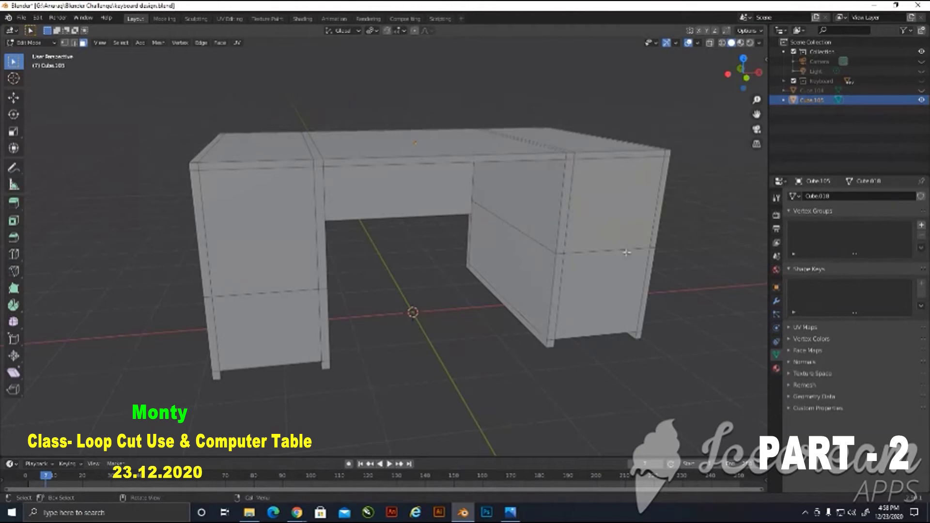